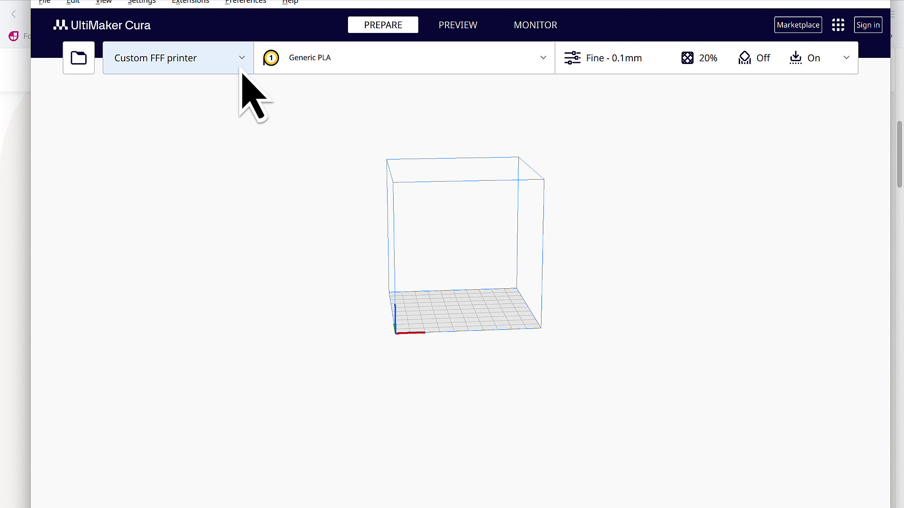
# In Cura, start adding a non-UltiMaker printer and list the non-networked printers.
pyautogui.click(240, 68)
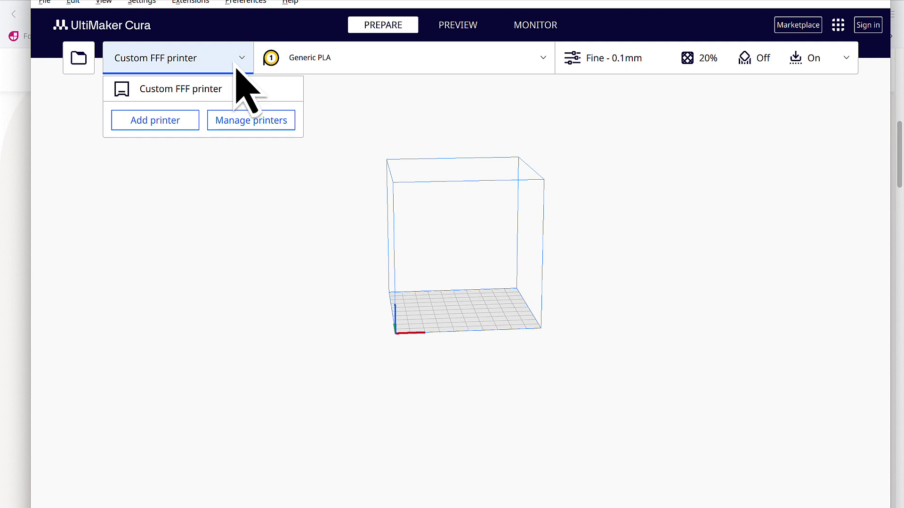
pyautogui.click(232, 66)
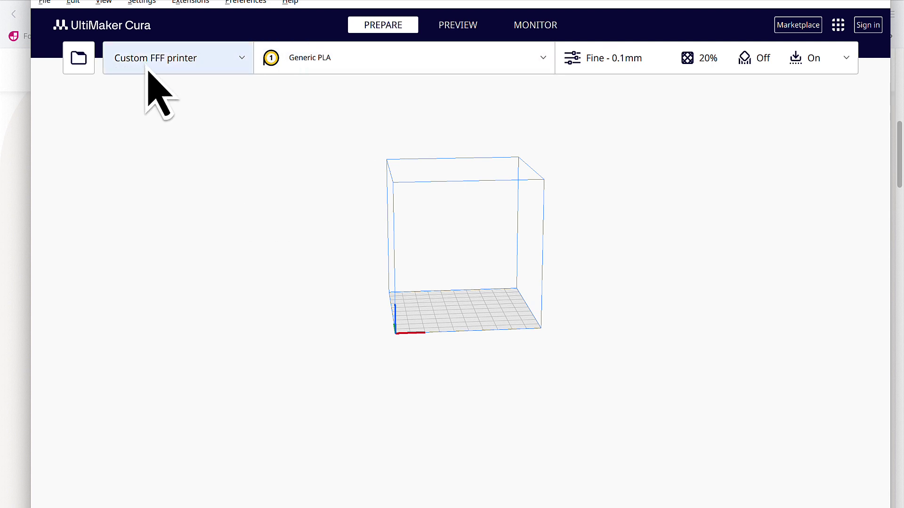
pyautogui.click(237, 67)
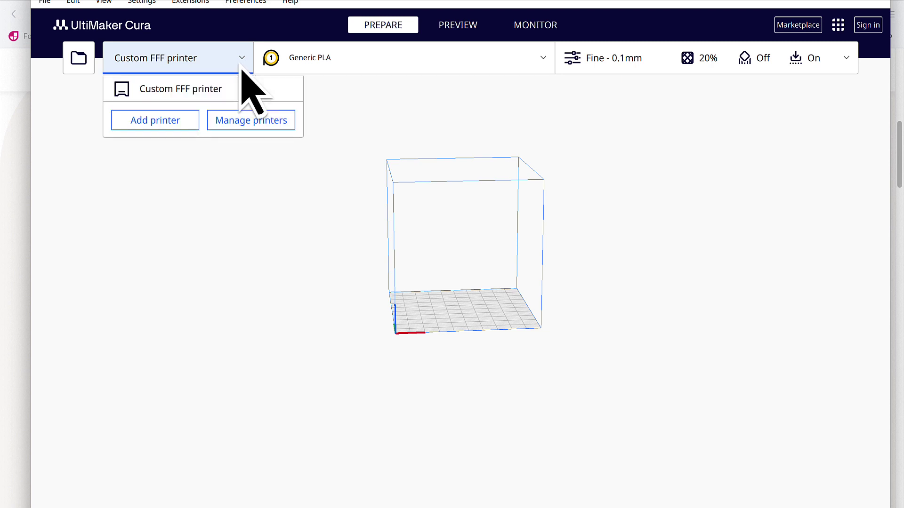
pyautogui.click(170, 129)
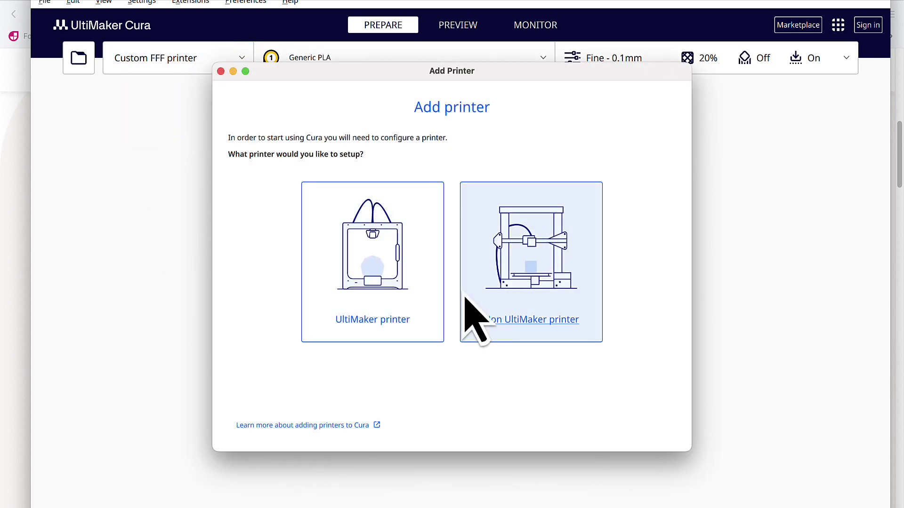
pyautogui.click(546, 328)
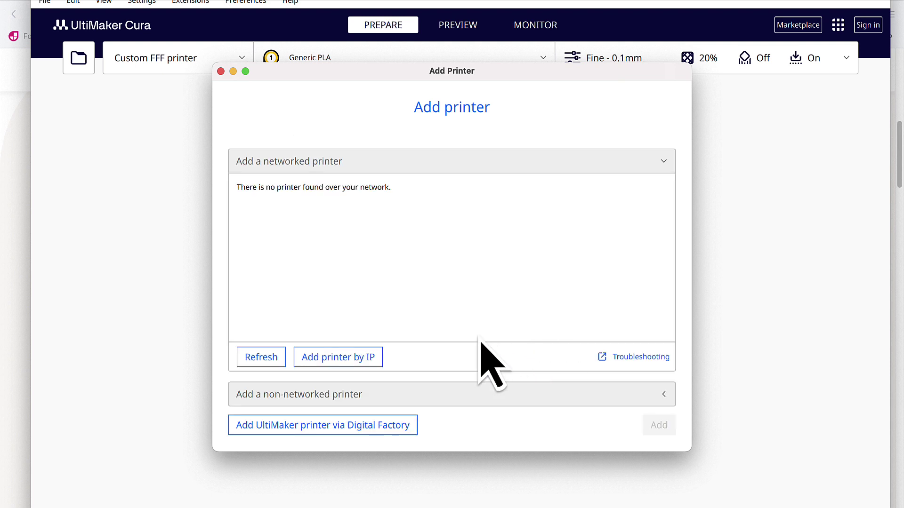
pyautogui.click(608, 401)
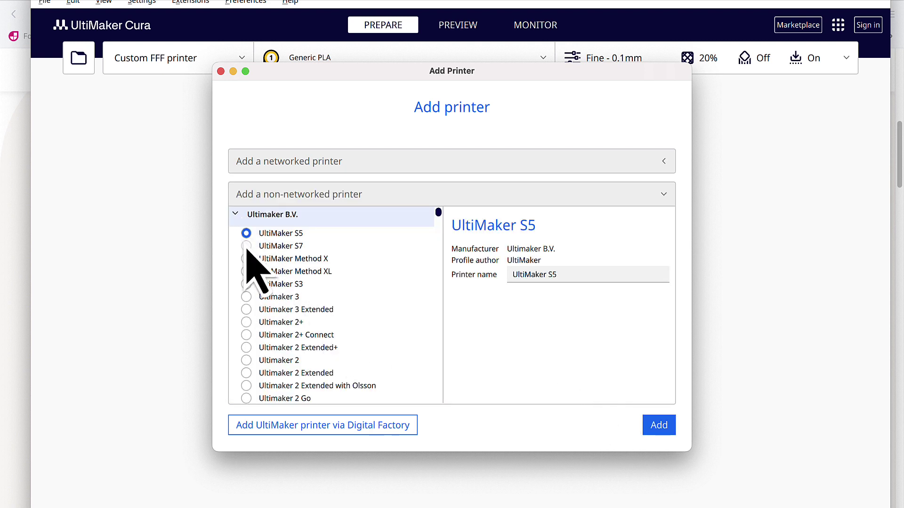
# Locate the Sovol-SV06 Plus profile under Sovol 3D, then close the dialog without adding it.
pyautogui.click(237, 217)
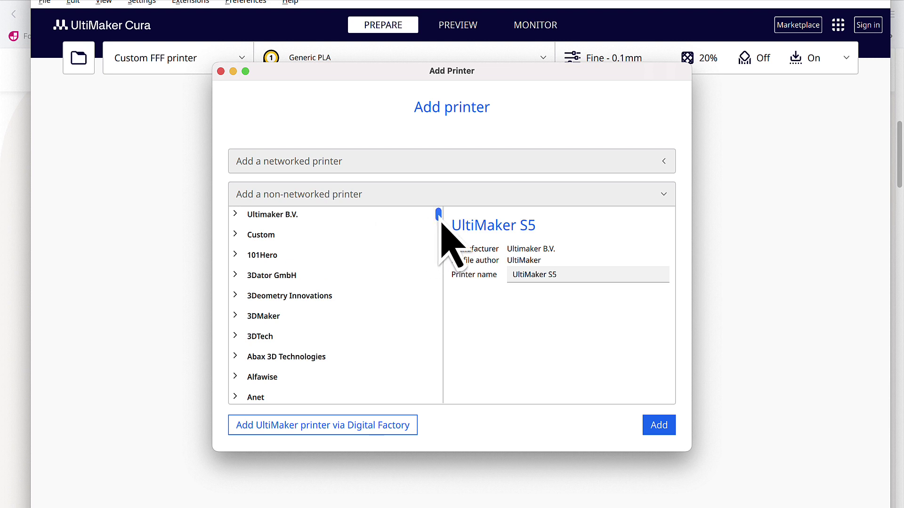
pyautogui.moveTo(441, 222); pyautogui.dragTo(430, 374)
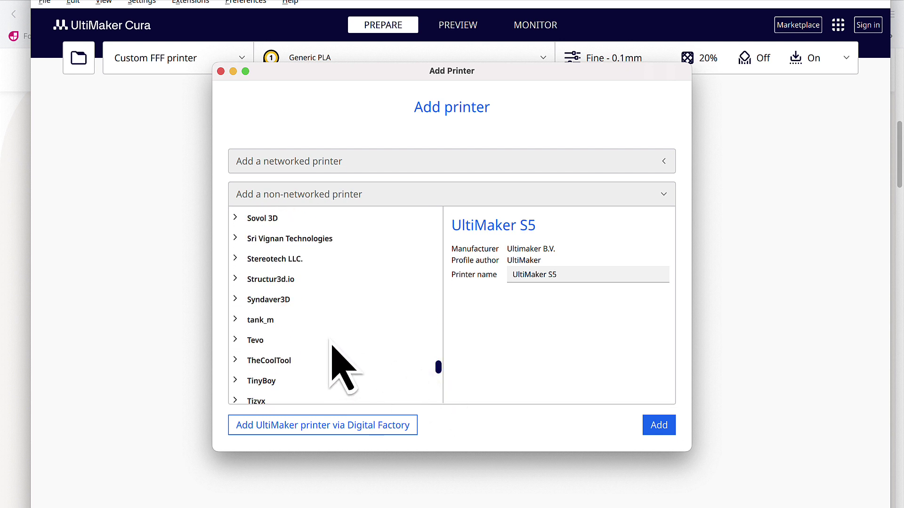
pyautogui.click(240, 218)
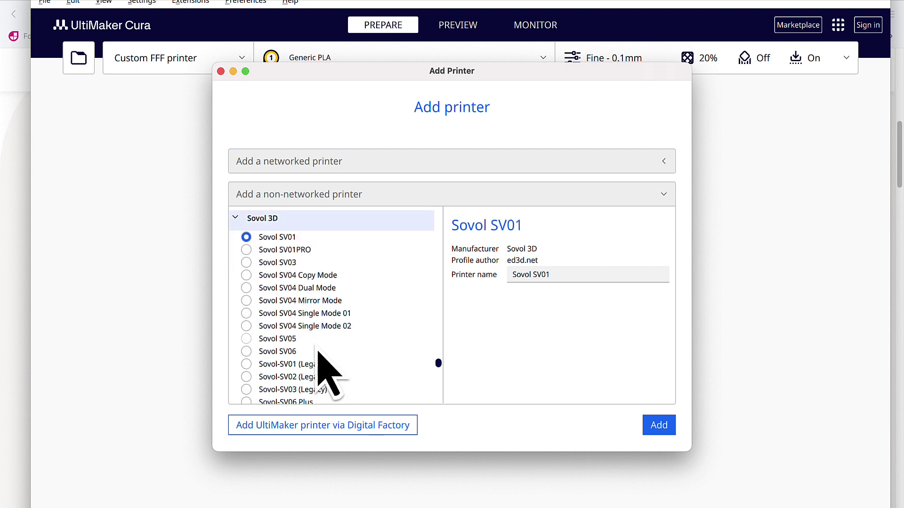
pyautogui.scroll(-3, 325, 358)
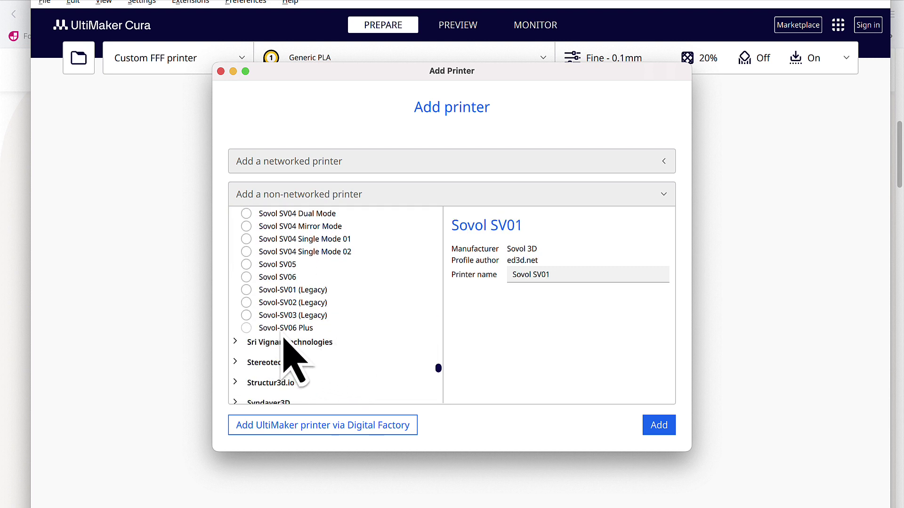
pyautogui.click(289, 335)
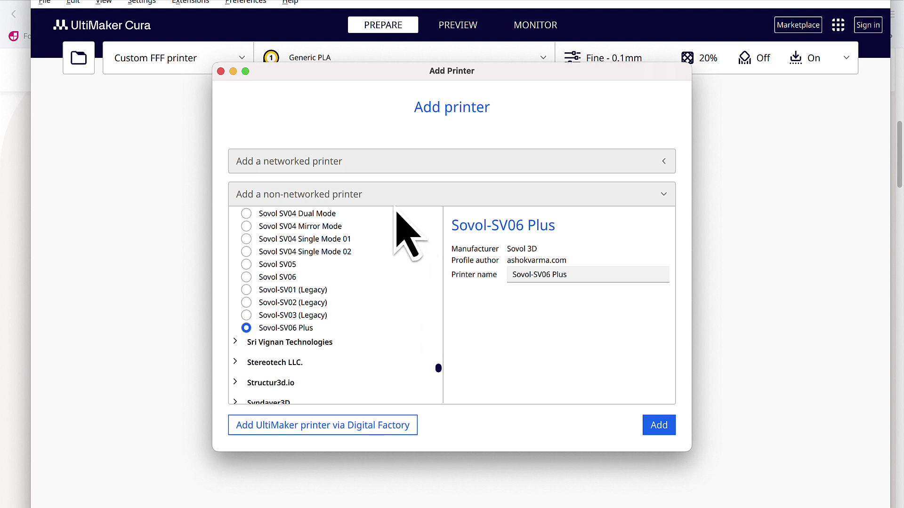
pyautogui.click(221, 72)
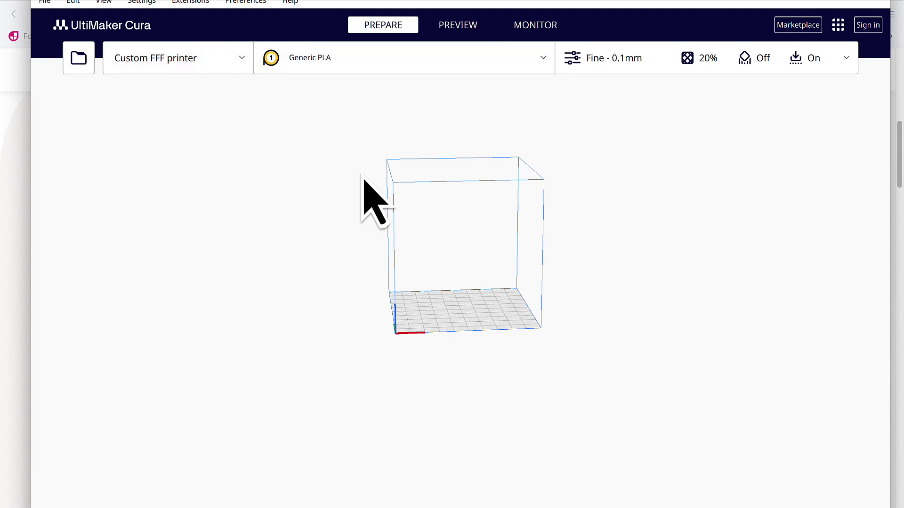
# In the browser, scroll the Medium guide to the Adding The Sovol SV06-Plus Profile section.
pyautogui.press('super+Tab')
pyautogui.press('super+Tab')
pyautogui.press('super+Tab')
pyautogui.press('super+Tab')
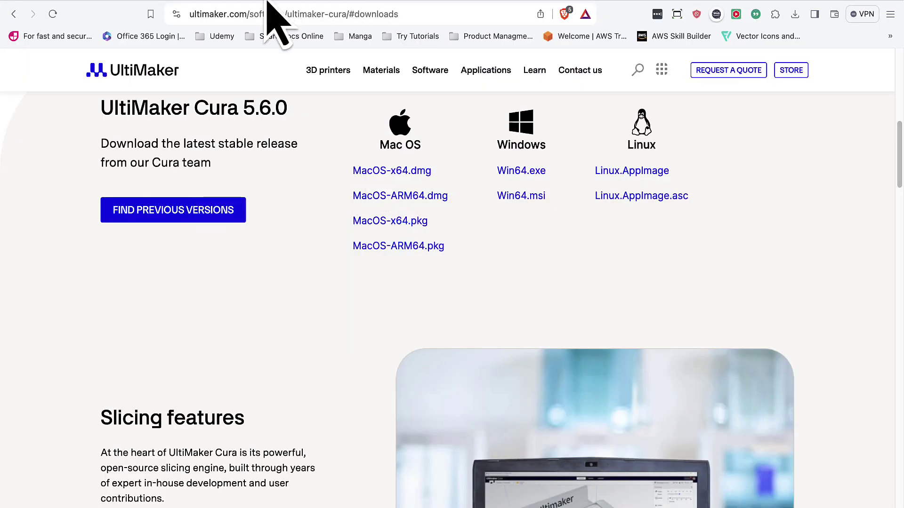
pyautogui.hotkey('ctrl', 'Tab')
pyautogui.scroll(-20, 502, 398)
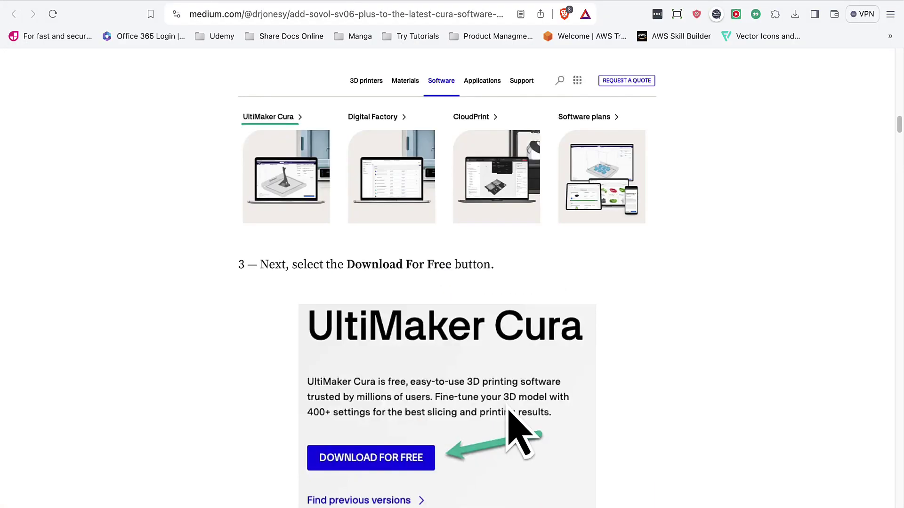
pyautogui.scroll(-20, 509, 410)
pyautogui.scroll(-15, 507, 410)
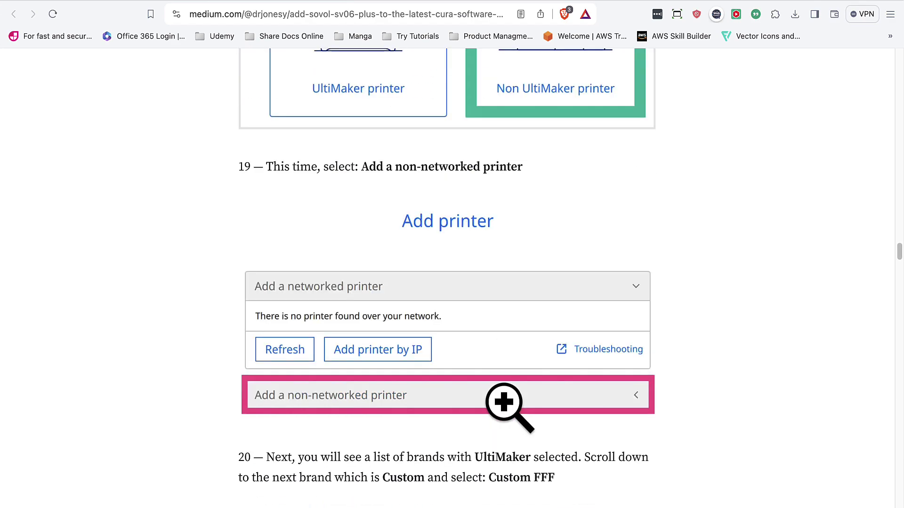
pyautogui.scroll(-15, 503, 405)
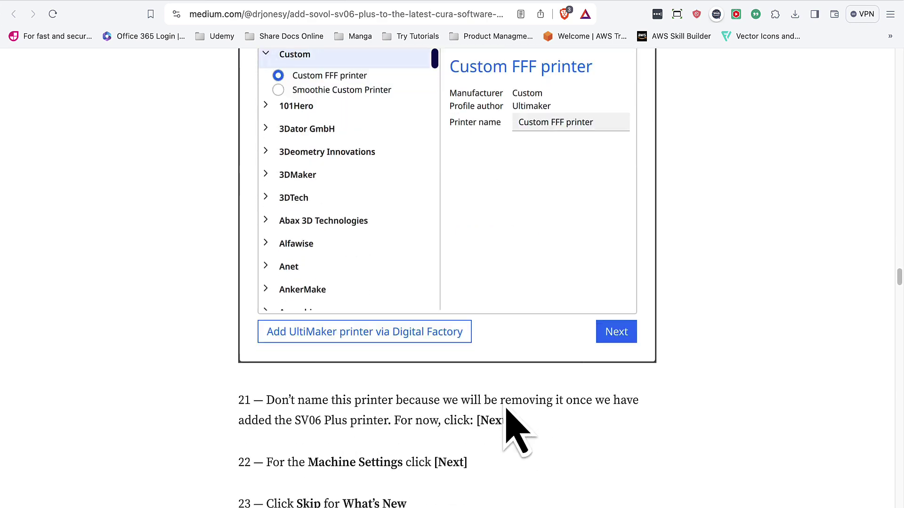
pyautogui.scroll(-1, 513, 426)
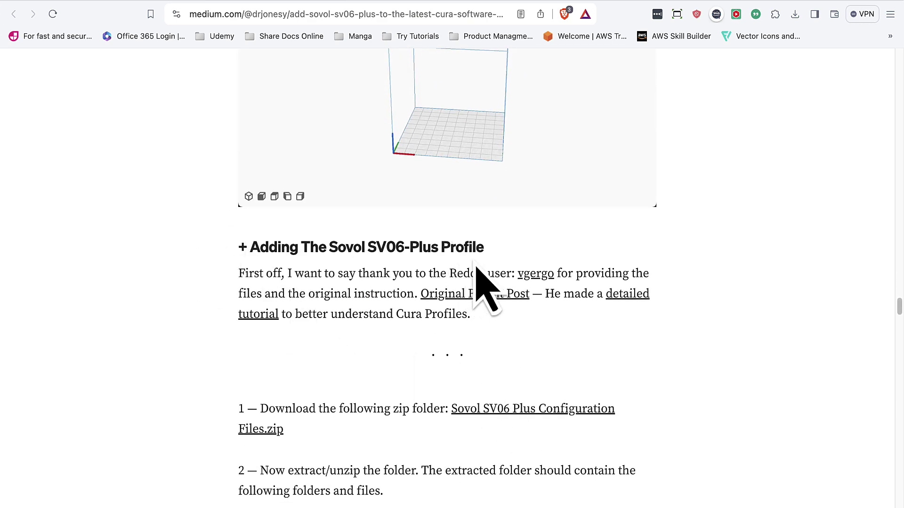
pyautogui.scroll(-1, 536, 298)
pyautogui.scroll(-4, 541, 299)
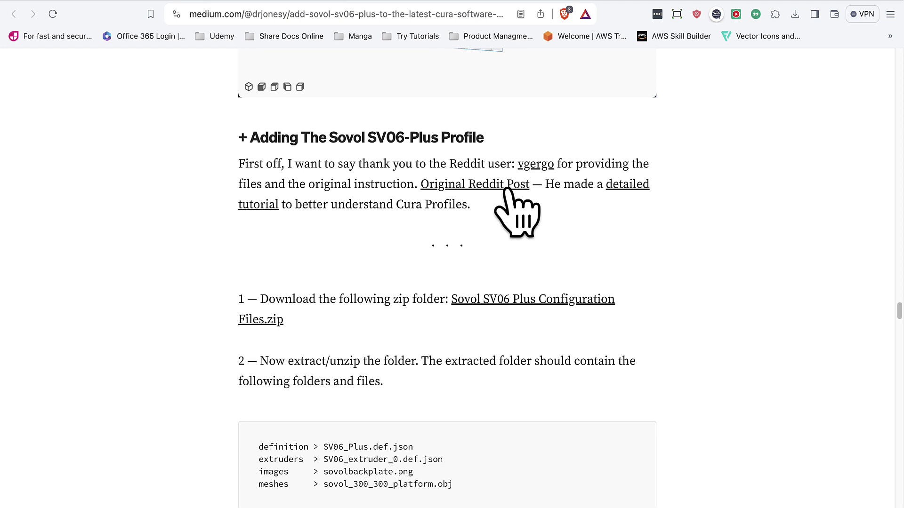
pyautogui.scroll(-4, 527, 252)
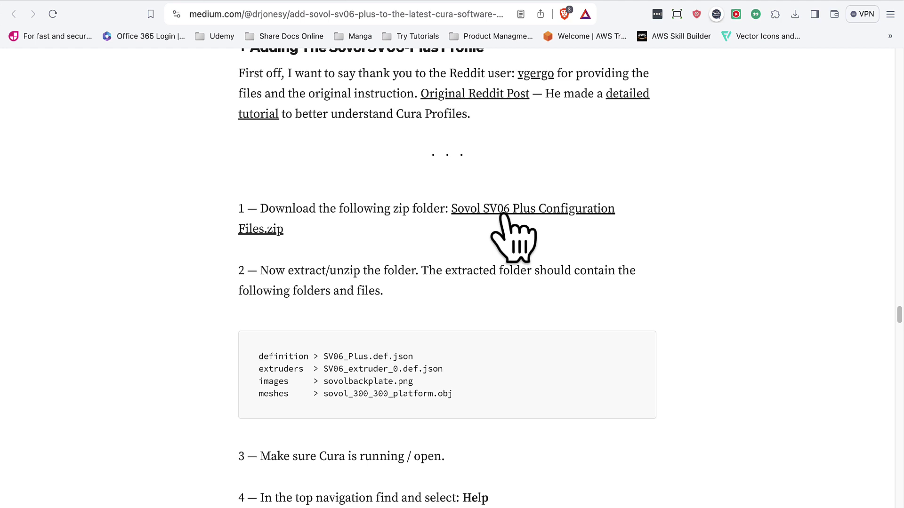
# Download Sovol_SV06_Plus_Config_Files.zip from the CuraSovol3D GitHub repo and show recent downloads.
pyautogui.click(505, 217)
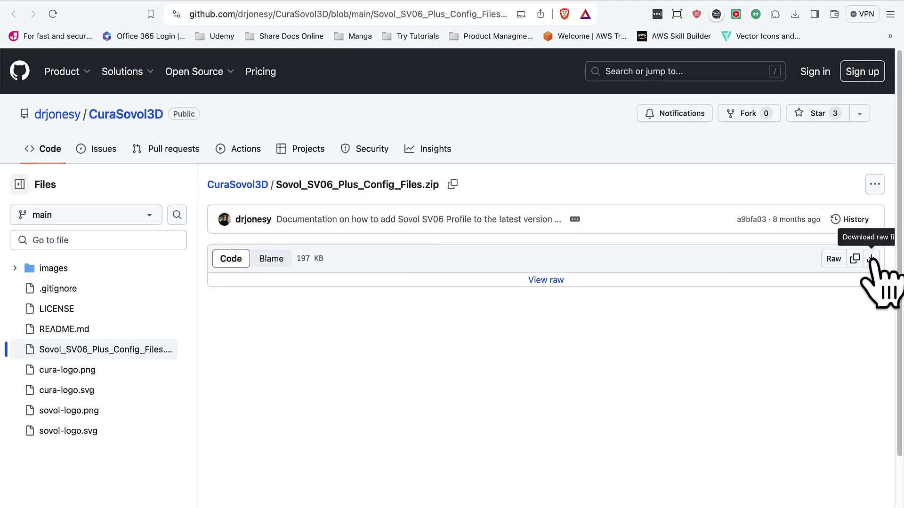
pyautogui.click(871, 259)
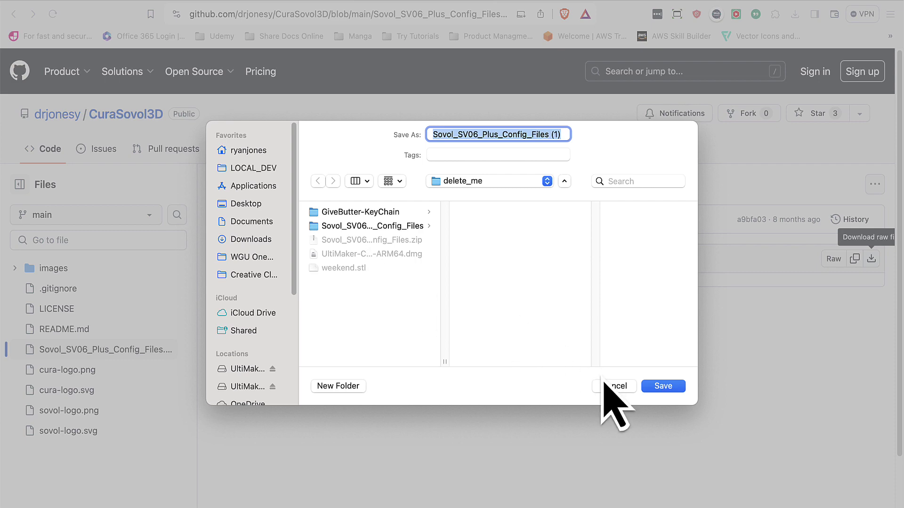
pyautogui.click(618, 387)
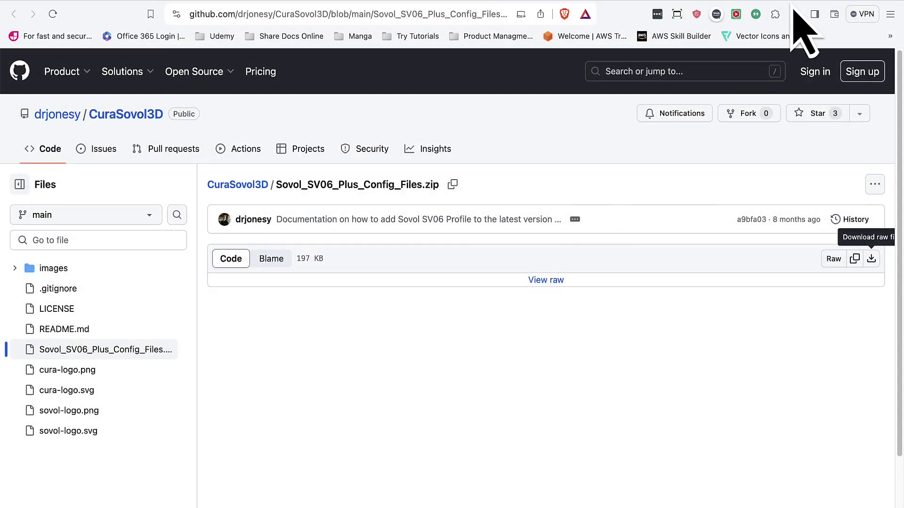
pyautogui.click(795, 17)
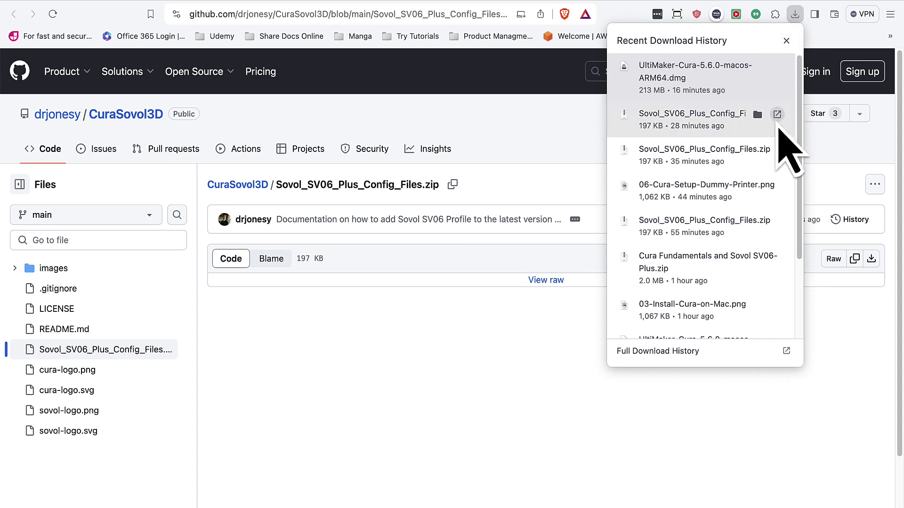
# Reveal the zip in Finder, trash the old extracted config folder, and unzip the new one.
pyautogui.click(763, 121)
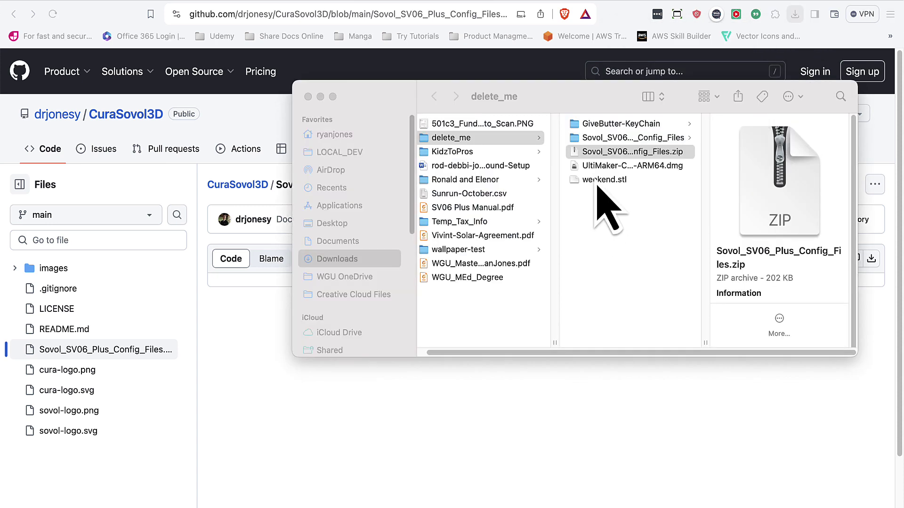
pyautogui.click(640, 138)
pyautogui.press('super+BackSpace')
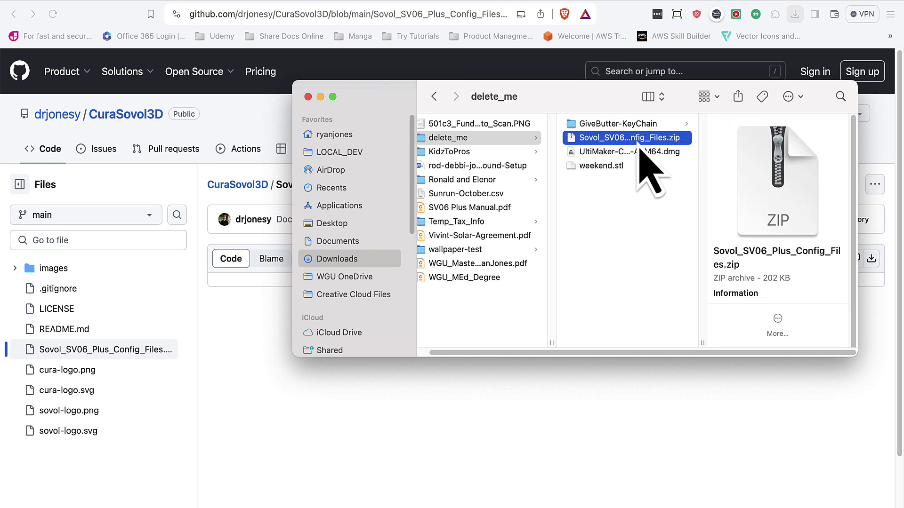
pyautogui.doubleClick(638, 144)
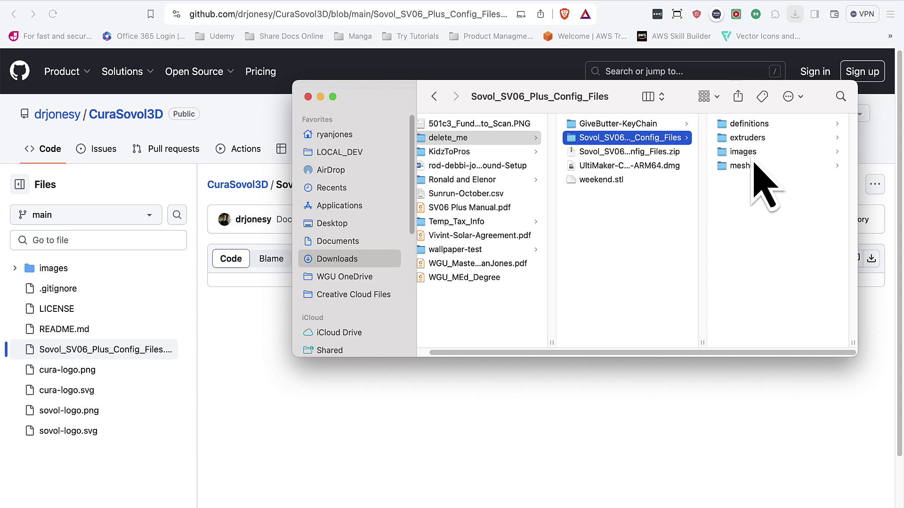
# Bring UltiMaker Cura to the front and open its Help menu.
pyautogui.press('super+Tab')
pyautogui.press('super+Tab')
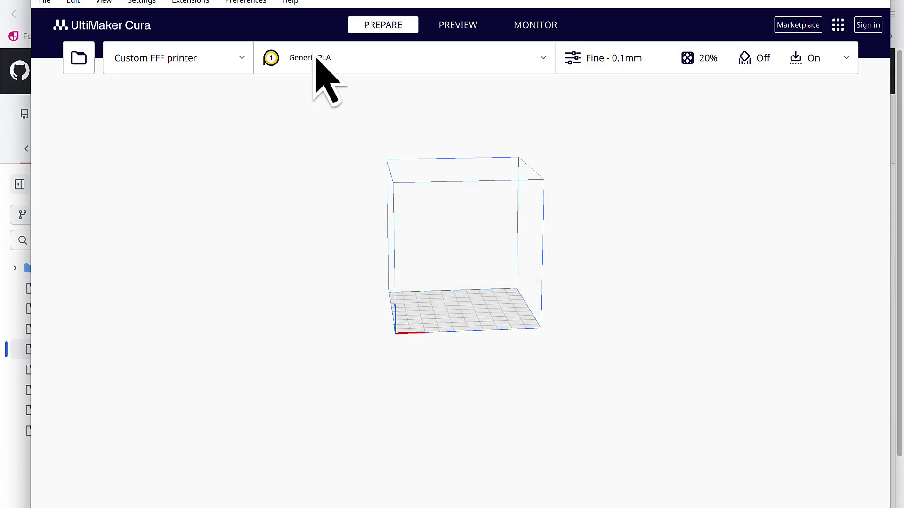
pyautogui.click(295, 5)
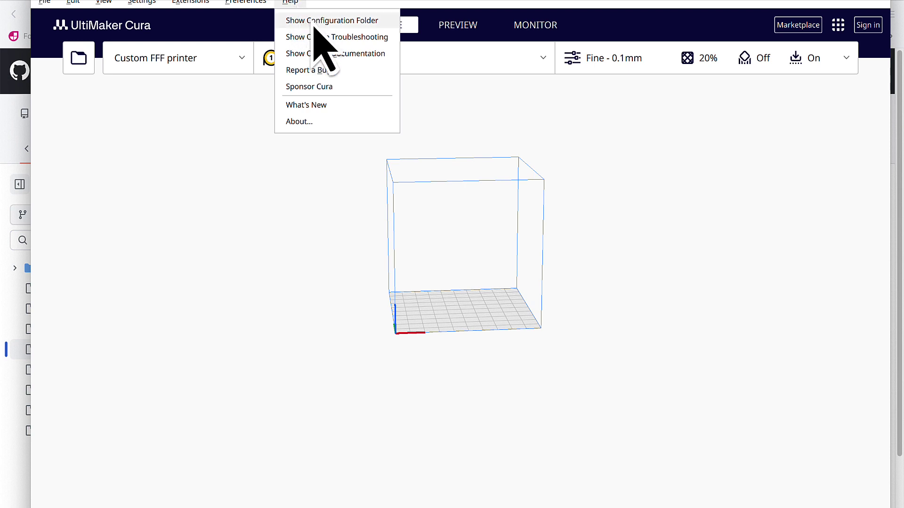
# Open Cura's 5.6 configuration folder beside the Sovol files window and browse its images and machine_instances folders.
pyautogui.click(352, 22)
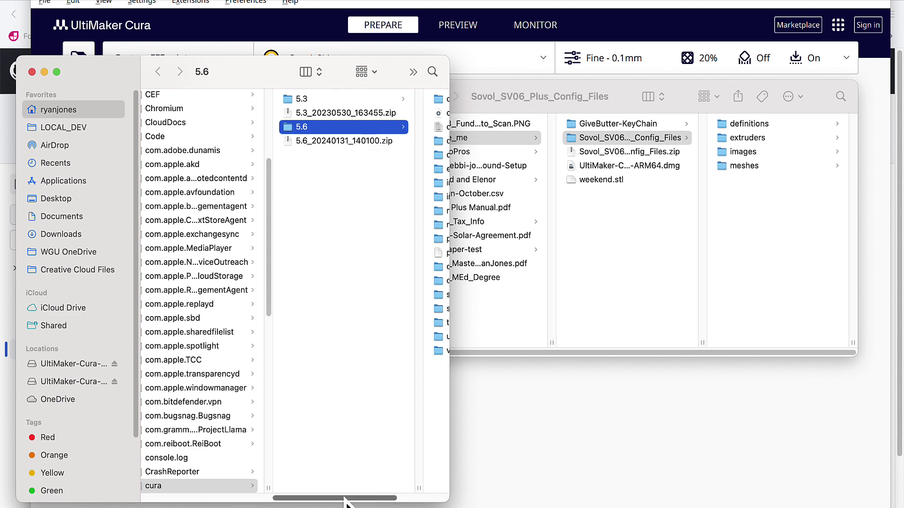
pyautogui.hscroll(2, 352, 499)
pyautogui.hscroll(5, 352, 500)
pyautogui.click(570, 109)
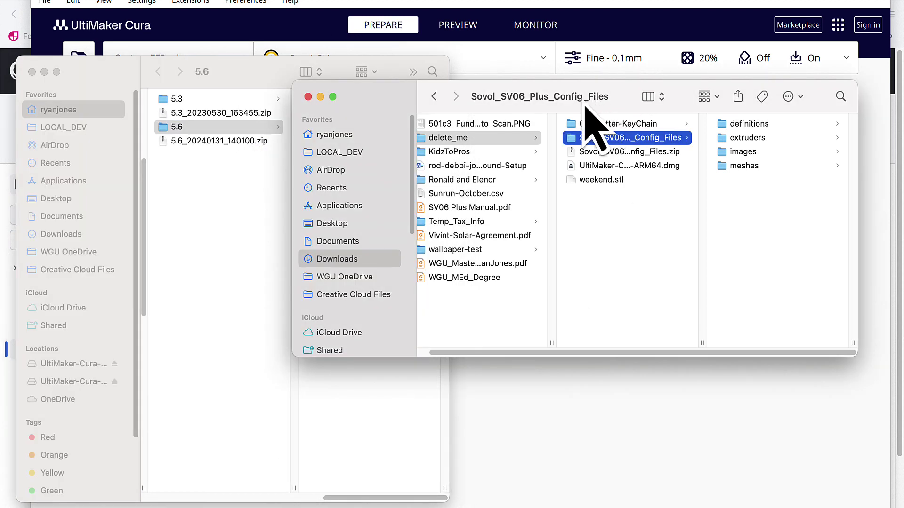
pyautogui.moveTo(292, 168); pyautogui.dragTo(474, 160)
pyautogui.moveTo(687, 352); pyautogui.dragTo(807, 353)
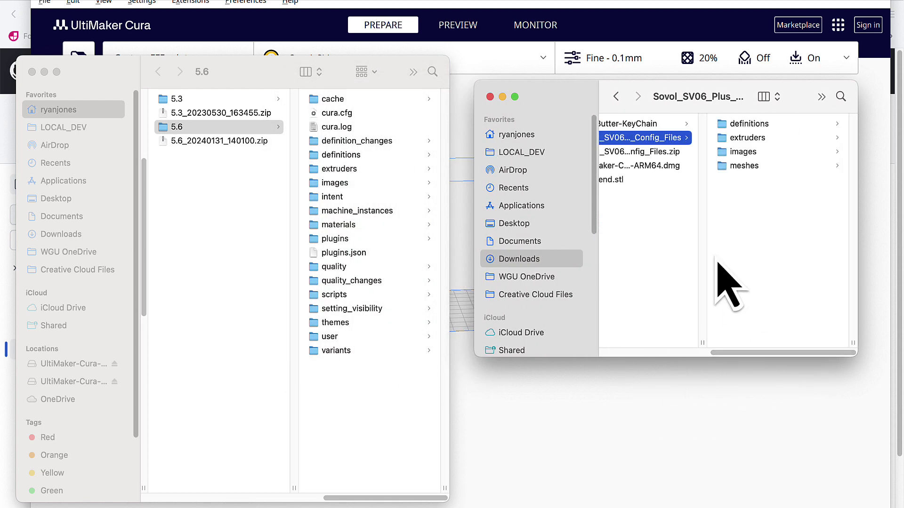
pyautogui.click(352, 187)
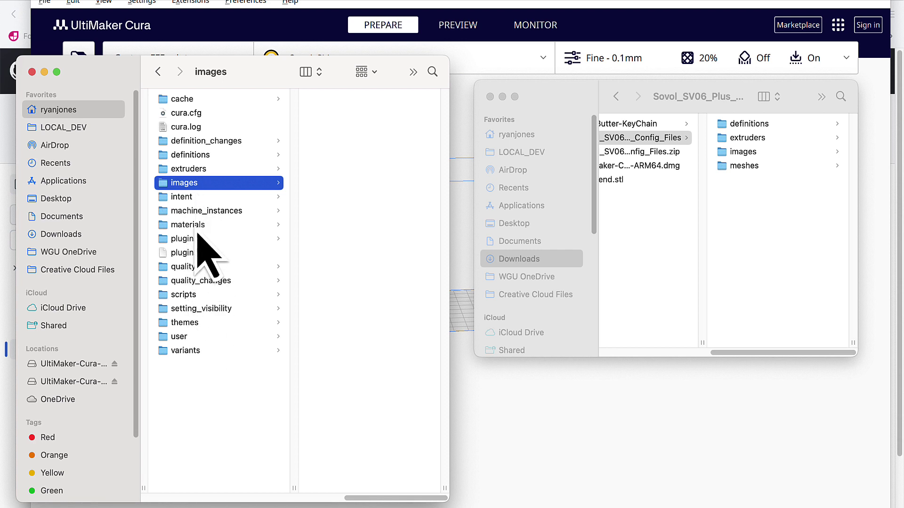
pyautogui.click(203, 210)
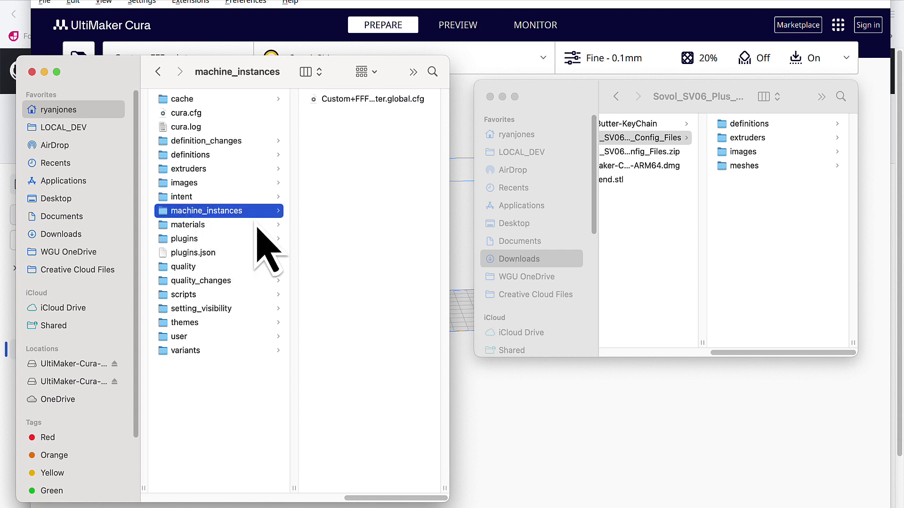
# Drag the Sovol meshes folder into Cura's 5.6 configuration folder.
pyautogui.click(727, 185)
pyautogui.click(748, 166)
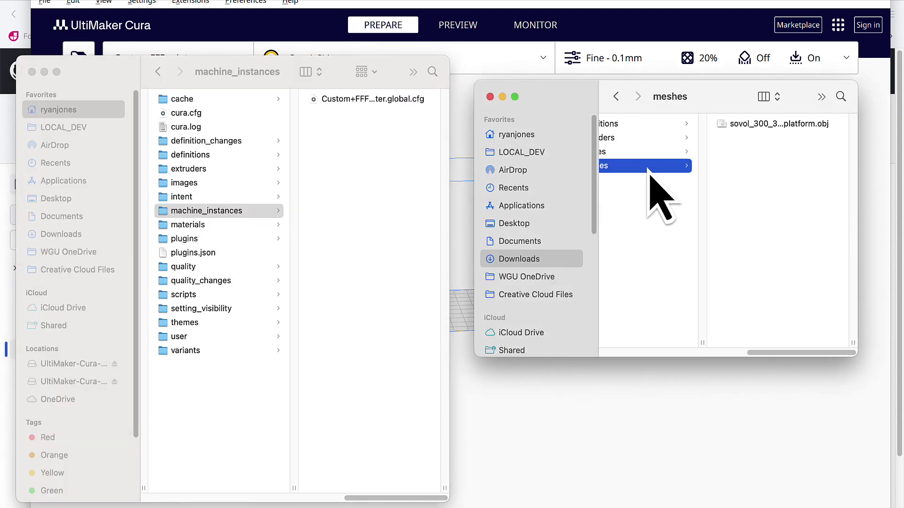
pyautogui.moveTo(638, 173); pyautogui.dragTo(221, 410)
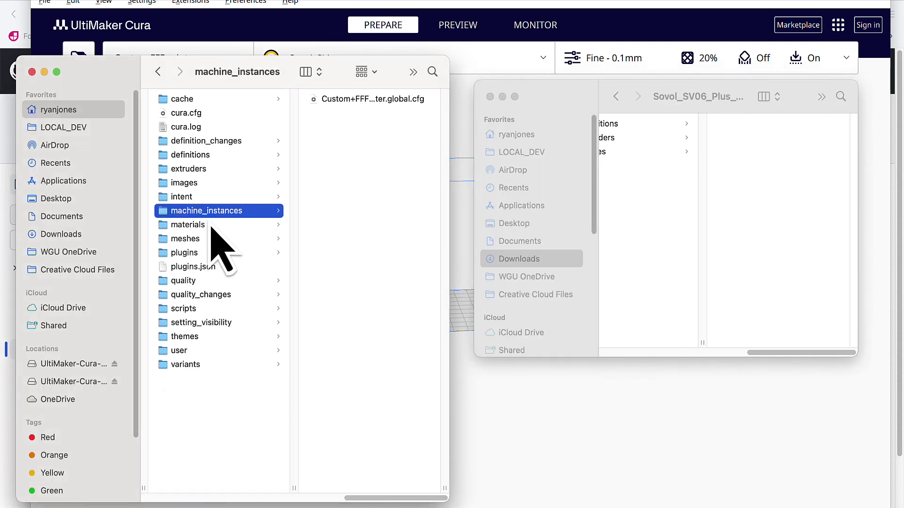
pyautogui.moveTo(791, 359); pyautogui.dragTo(701, 357)
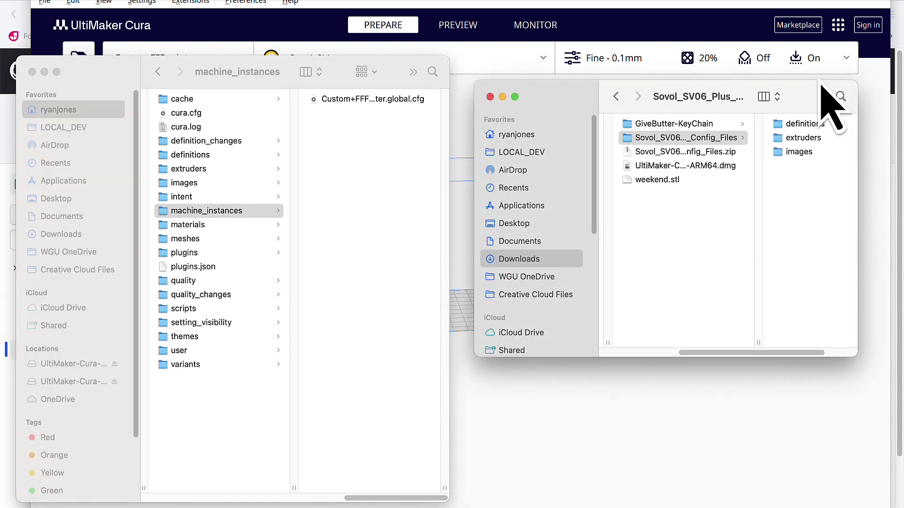
# Copy SV06_Plus.def.json into Cura's definitions folder.
pyautogui.click(813, 125)
pyautogui.click(766, 124)
pyautogui.rightClick(655, 124)
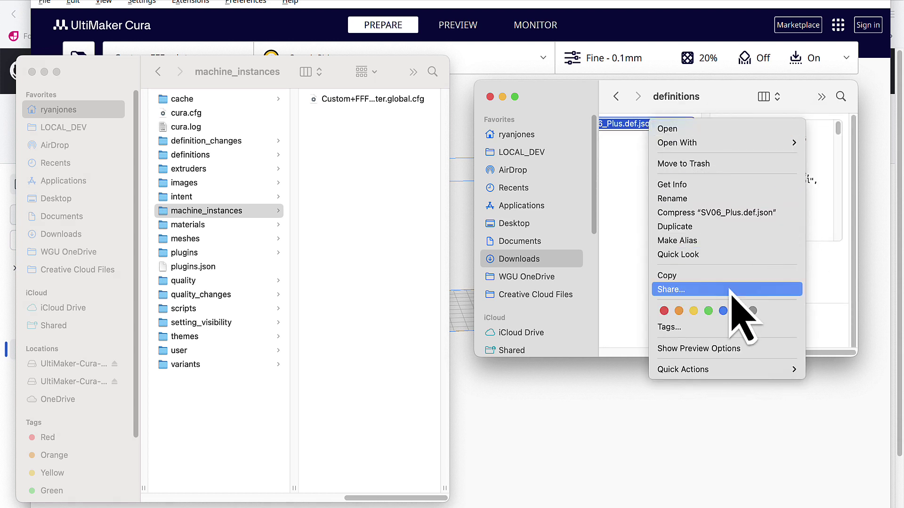
pyautogui.click(734, 276)
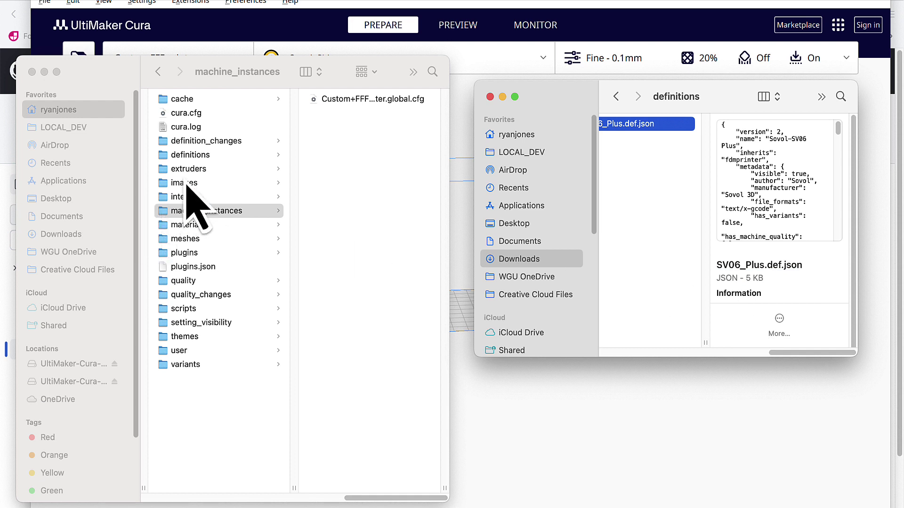
pyautogui.click(210, 175)
pyautogui.click(206, 155)
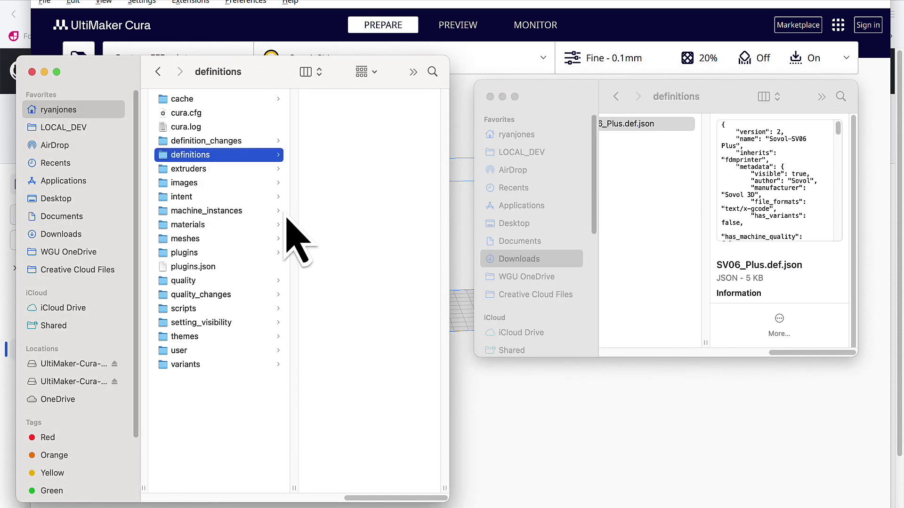
pyautogui.rightClick(326, 165)
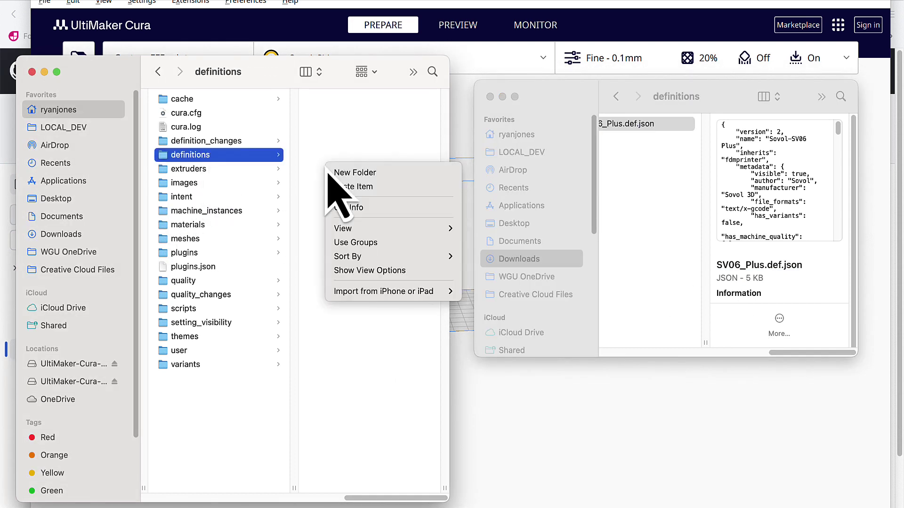
pyautogui.click(372, 187)
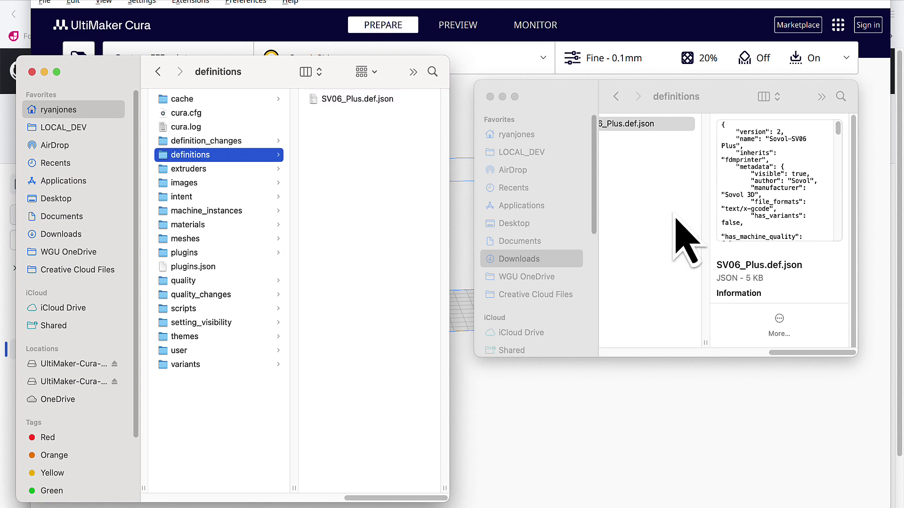
pyautogui.moveTo(821, 353); pyautogui.dragTo(730, 362)
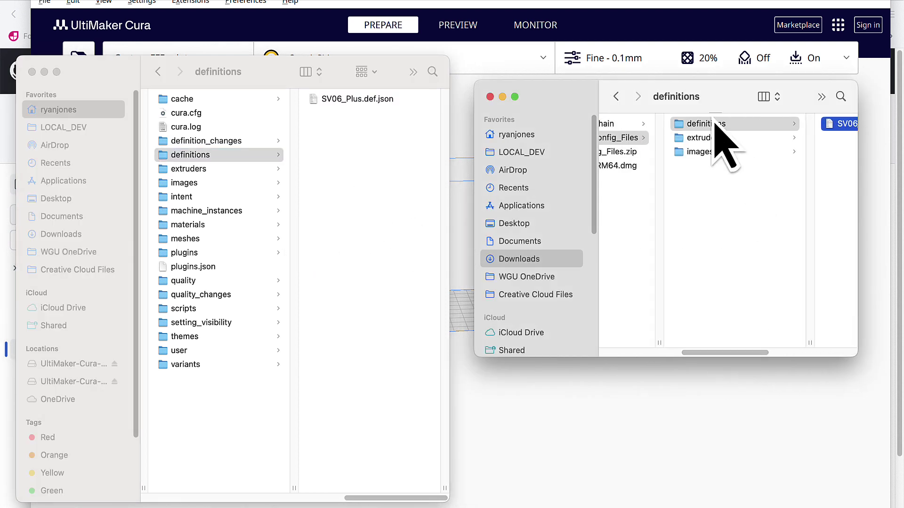
# Copy SV06_extruder_0.def.json from the Sovol extruders folder into Cura's extruders folder.
pyautogui.click(705, 138)
pyautogui.rightClick(763, 135)
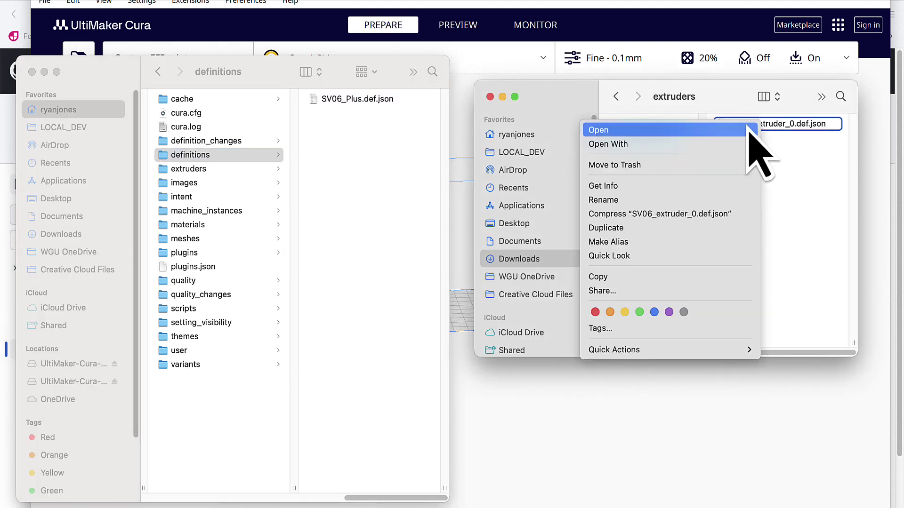
pyautogui.click(796, 151)
pyautogui.rightClick(779, 179)
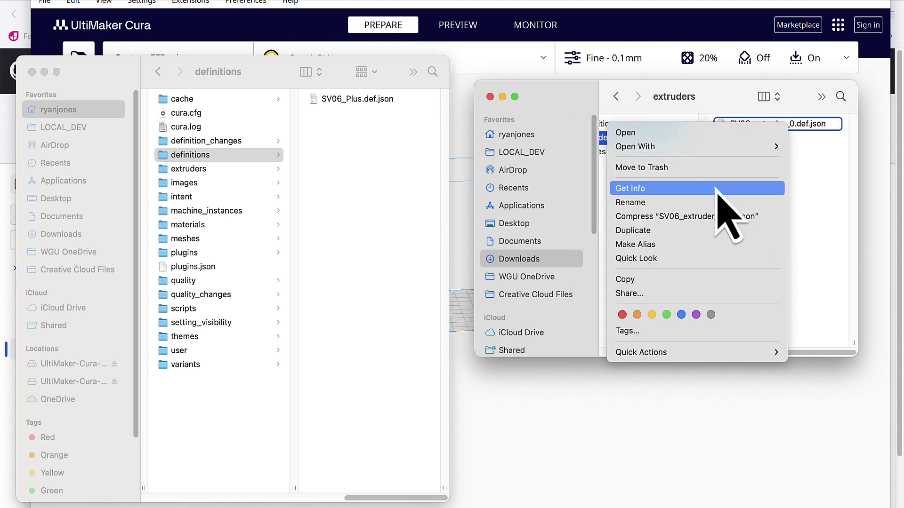
pyautogui.click(705, 280)
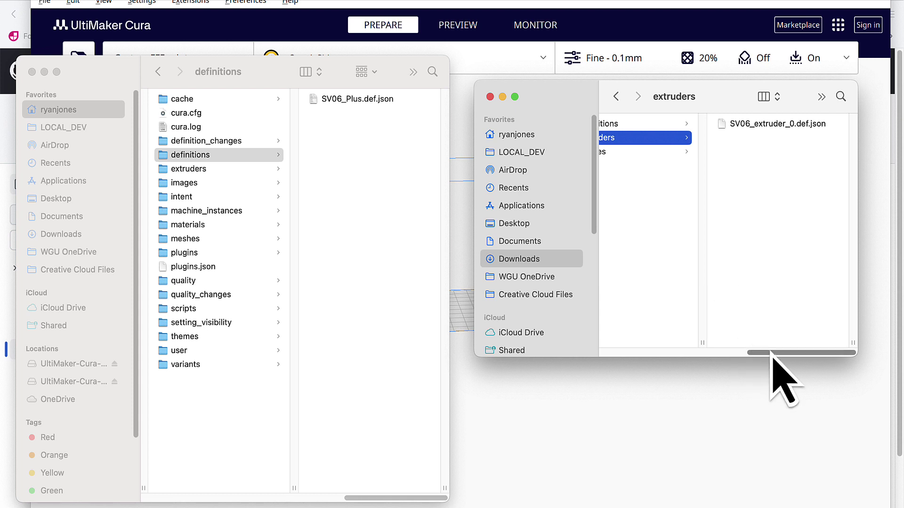
pyautogui.moveTo(773, 354); pyautogui.dragTo(723, 354)
pyautogui.click(205, 171)
pyautogui.rightClick(377, 234)
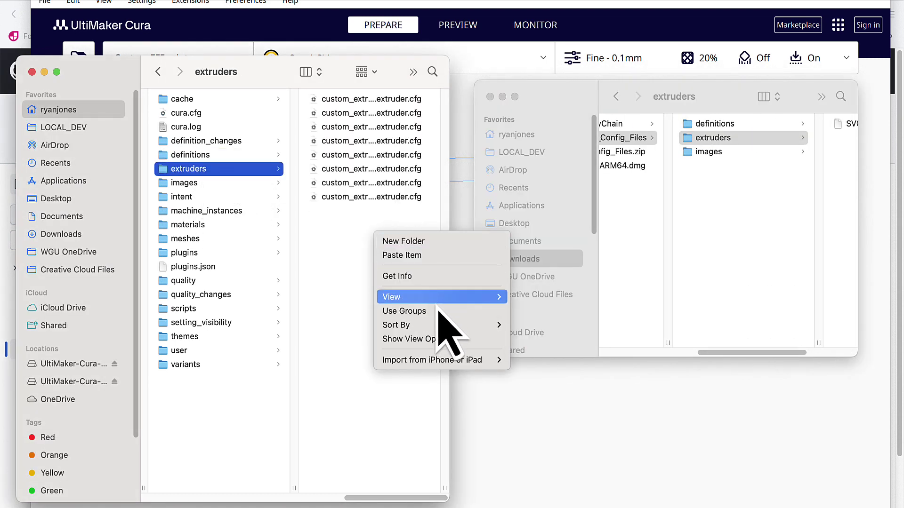
pyautogui.click(428, 254)
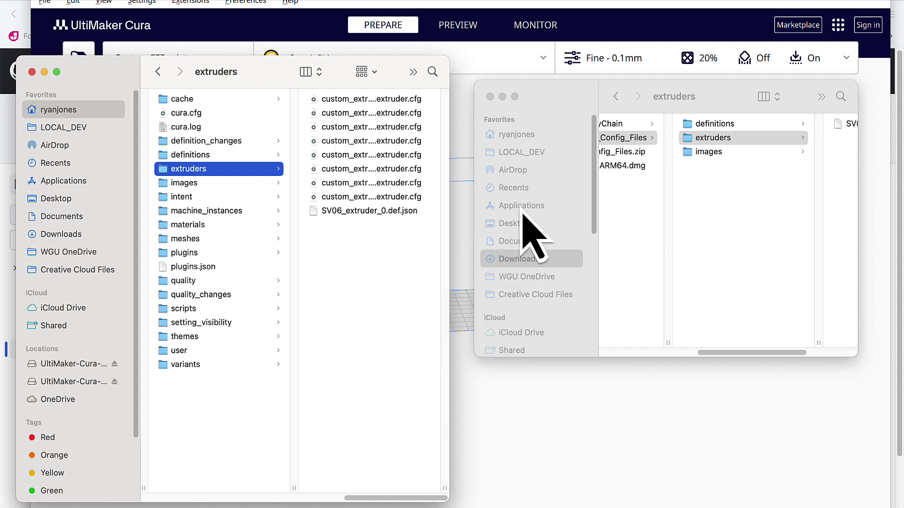
# Copy sovolbackplate.png over to Cura's images folder, then return to the Cura window.
pyautogui.click(716, 153)
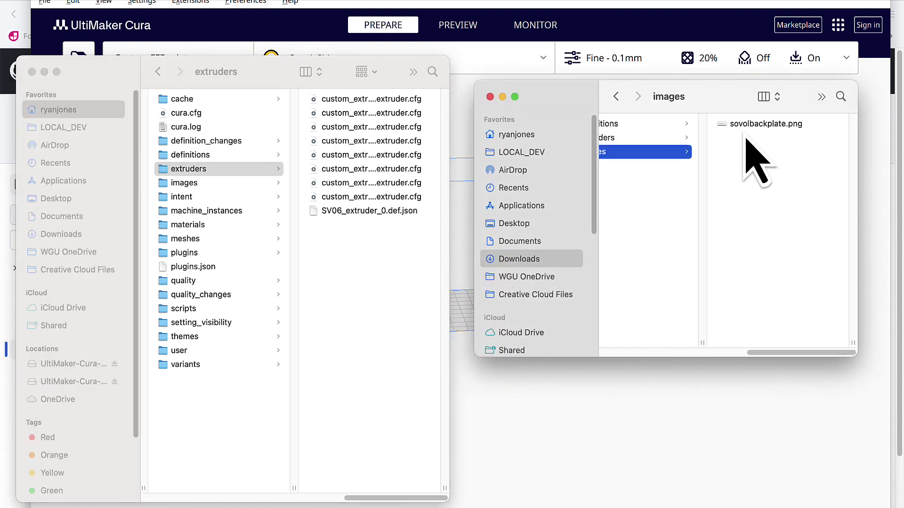
pyautogui.click(748, 128)
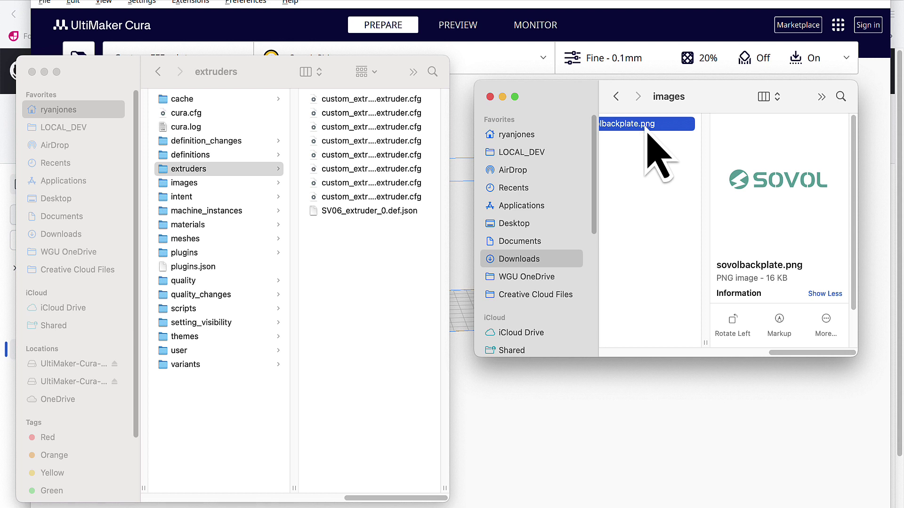
pyautogui.rightClick(648, 126)
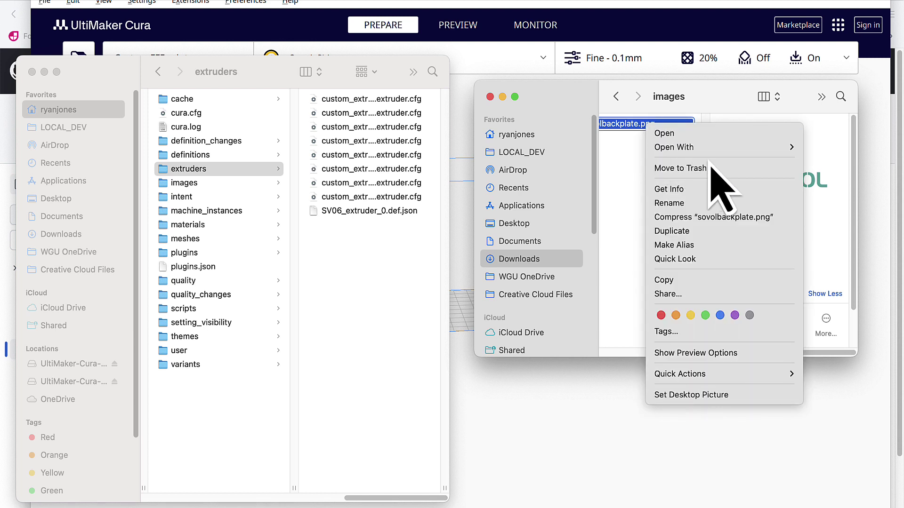
pyautogui.click(687, 284)
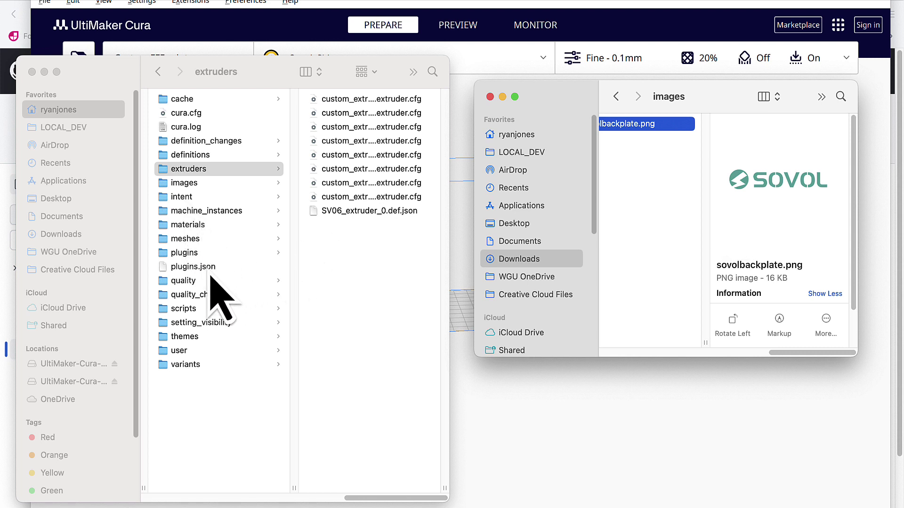
pyautogui.click(192, 333)
pyautogui.press('Right')
pyautogui.press('s')
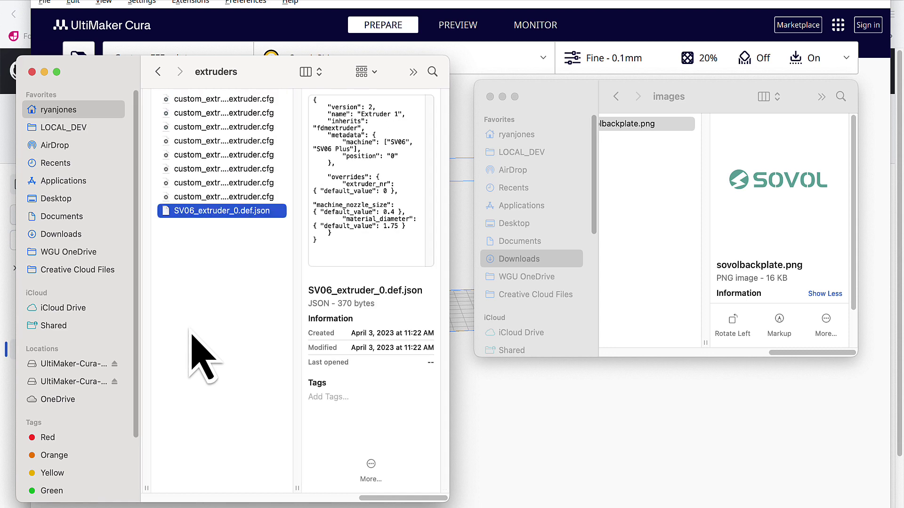
pyautogui.press('Left')
pyautogui.press('Down')
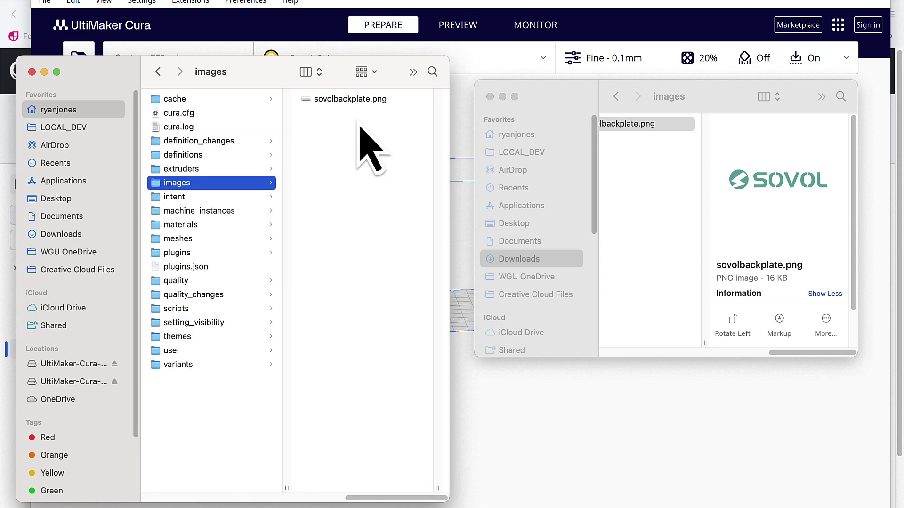
pyautogui.click(595, 414)
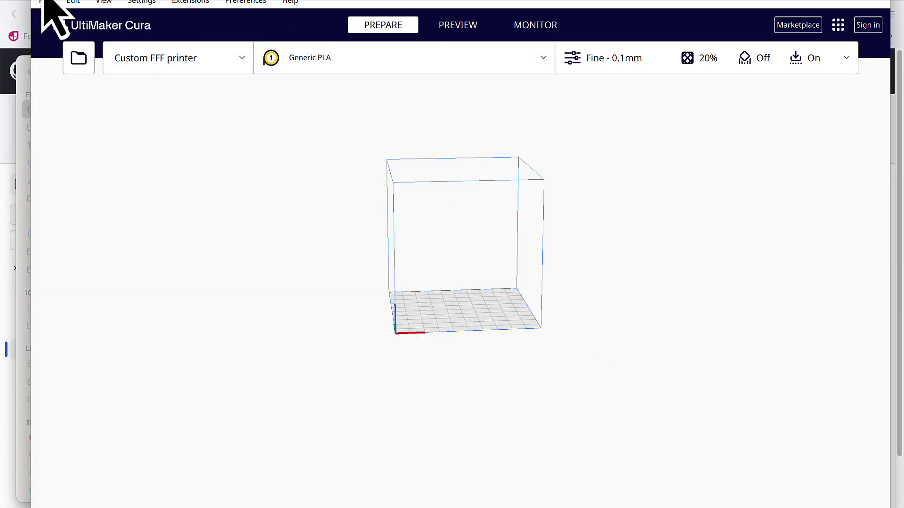
pyautogui.press('super+h')
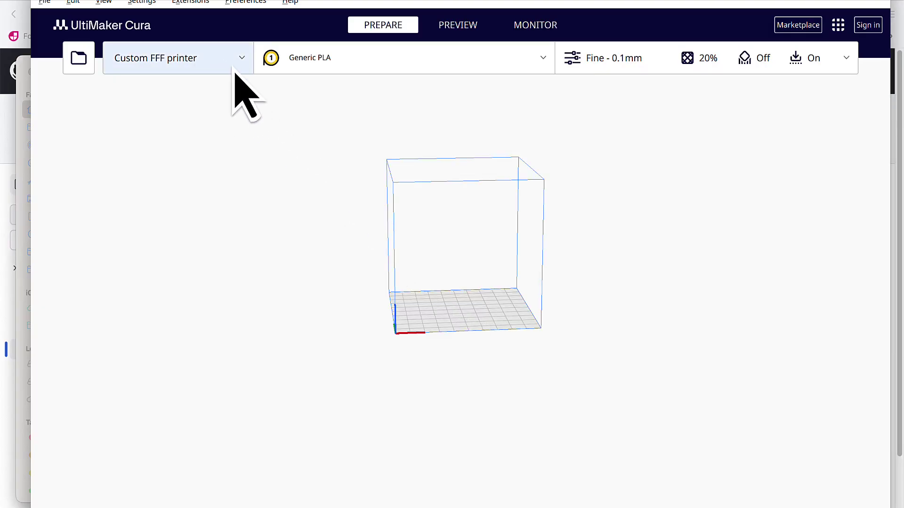
# Start adding a non-networked, non-UltiMaker printer from the printer list.
pyautogui.click(237, 72)
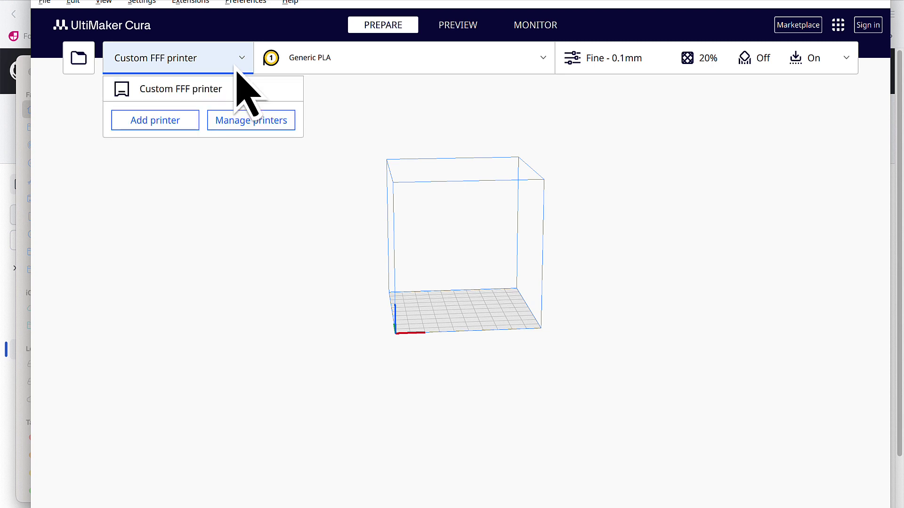
pyautogui.click(174, 126)
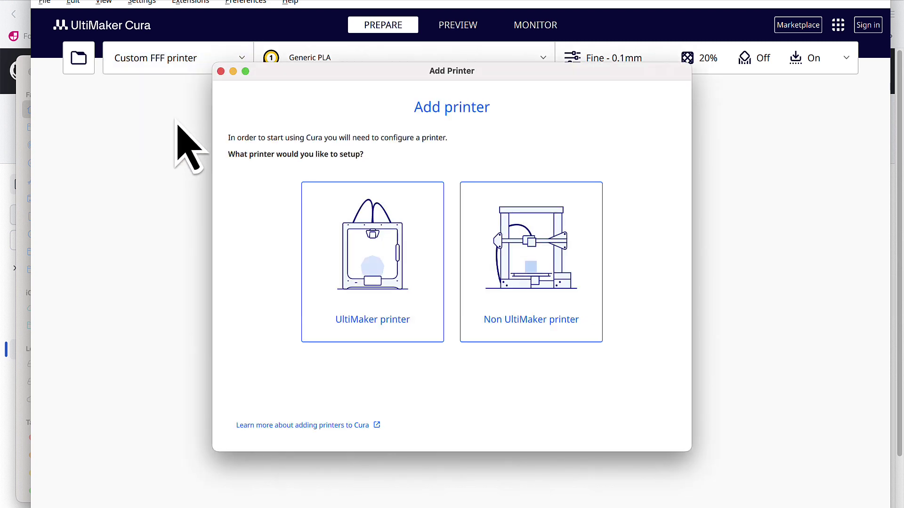
pyautogui.click(556, 329)
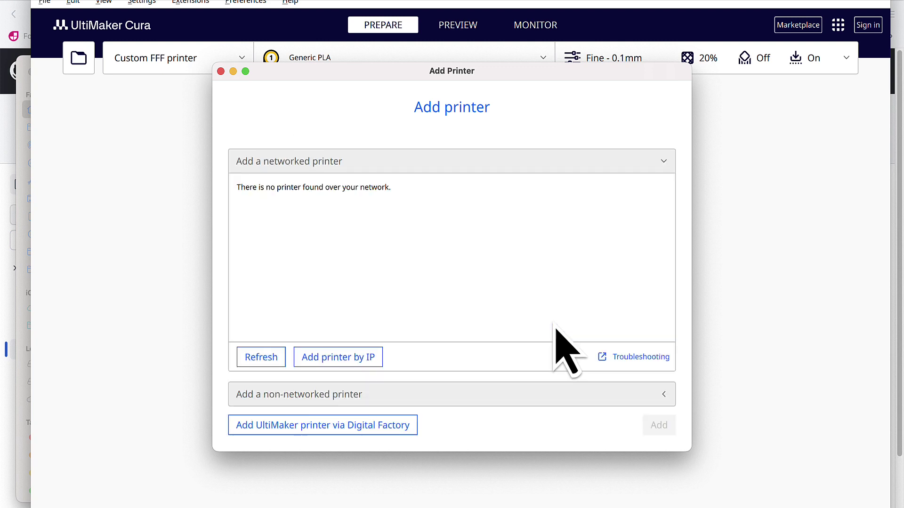
pyautogui.click(525, 401)
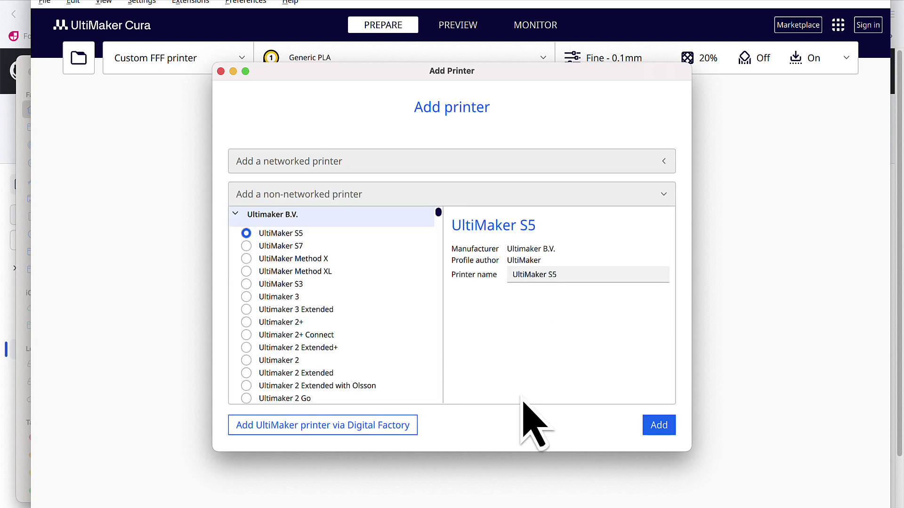
# Expand Sovol 3D and select the Sovol-authored Sovol-SV06 Plus profile.
pyautogui.click(235, 214)
pyautogui.moveTo(439, 226); pyautogui.dragTo(444, 372)
pyautogui.click(259, 260)
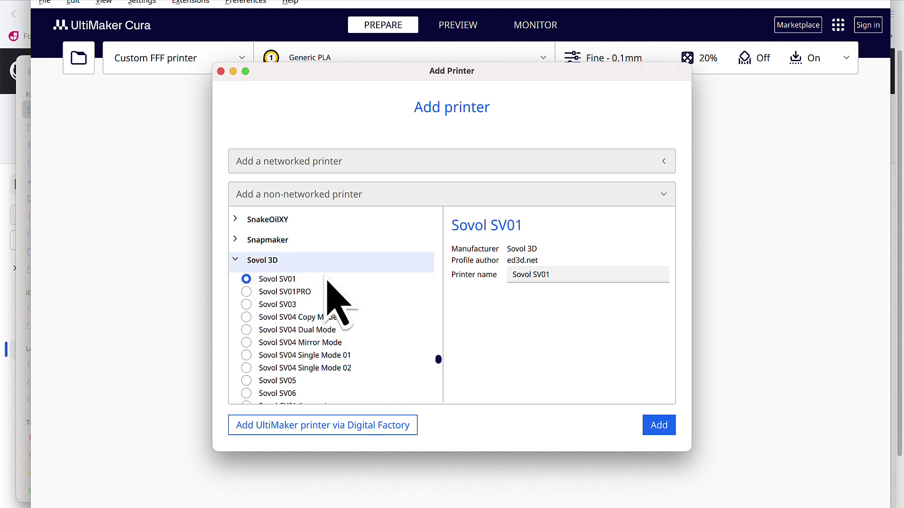
pyautogui.scroll(-10, 346, 301)
pyautogui.scroll(4, 347, 303)
pyautogui.scroll(2, 348, 307)
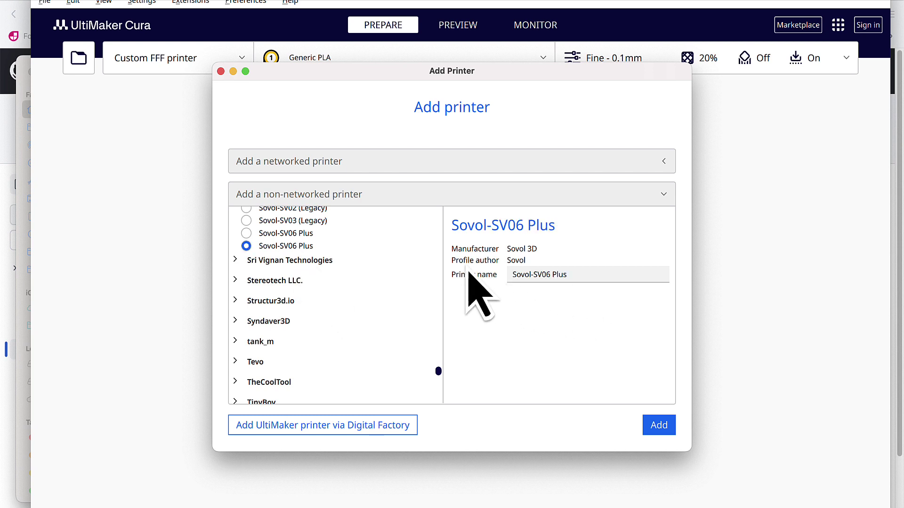
pyautogui.click(301, 234)
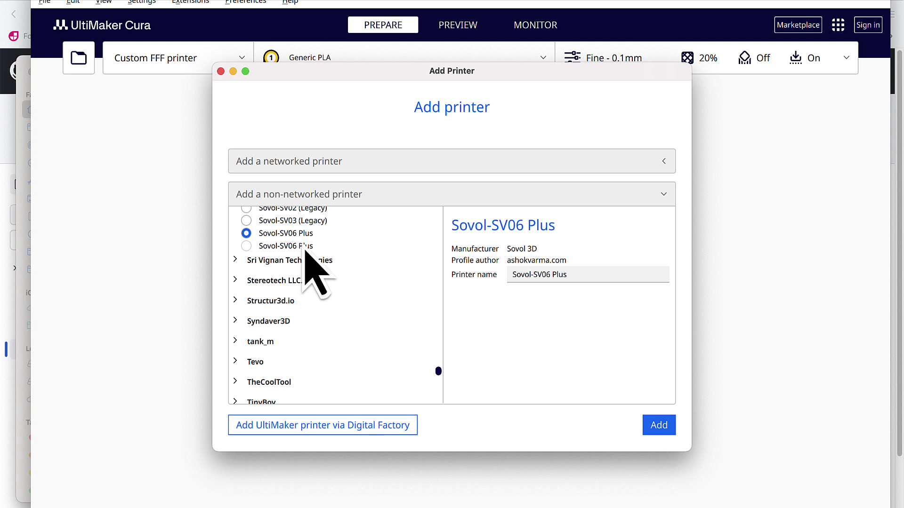
pyautogui.click(301, 247)
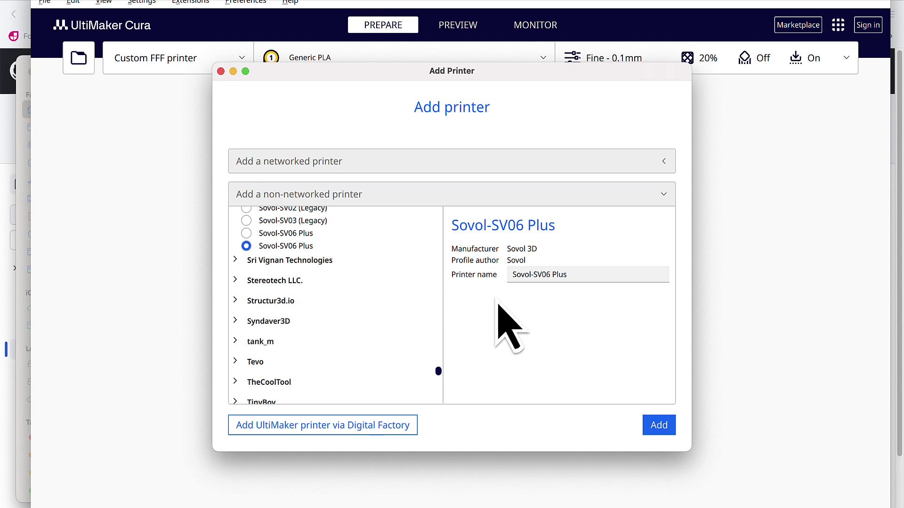
# Add the Sovol-SV06 Plus, then zoom out and orbit to view its build plate.
pyautogui.click(659, 425)
pyautogui.scroll(-4, 626, 426)
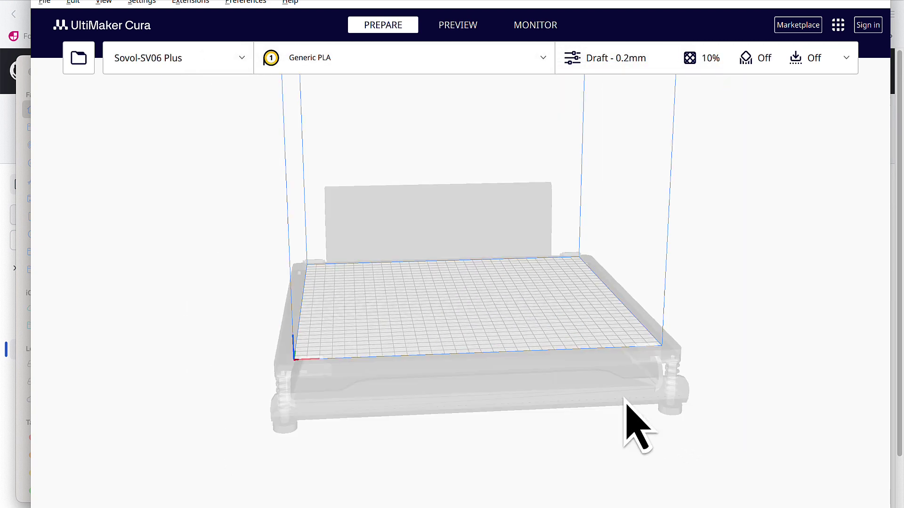
pyautogui.moveTo(673, 369)
pyautogui.mouseDown(button='right')
pyautogui.moveTo(541, 371)
pyautogui.moveTo(518, 323)
pyautogui.moveTo(522, 297)
pyautogui.moveTo(578, 366)
pyautogui.moveTo(660, 402)
pyautogui.moveTo(687, 398)
pyautogui.moveTo(690, 375)
pyautogui.mouseUp(button='right')
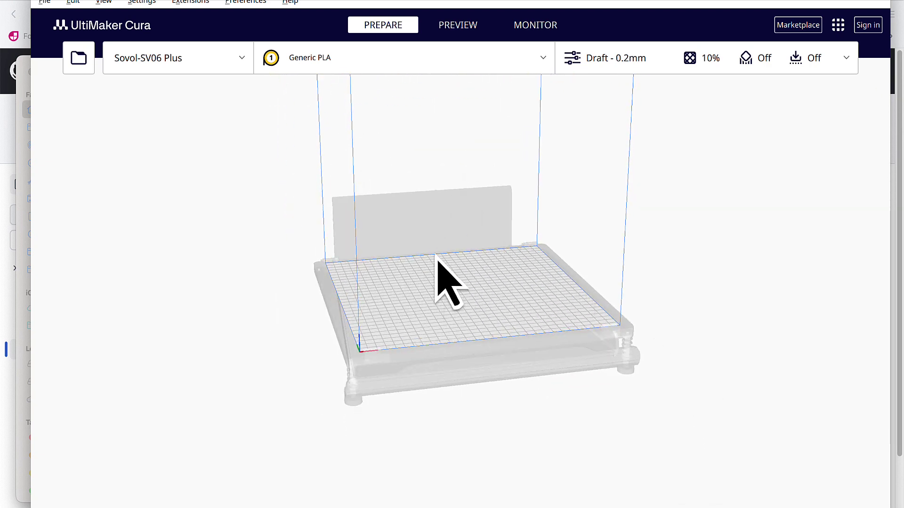
pyautogui.scroll(-5, 468, 254)
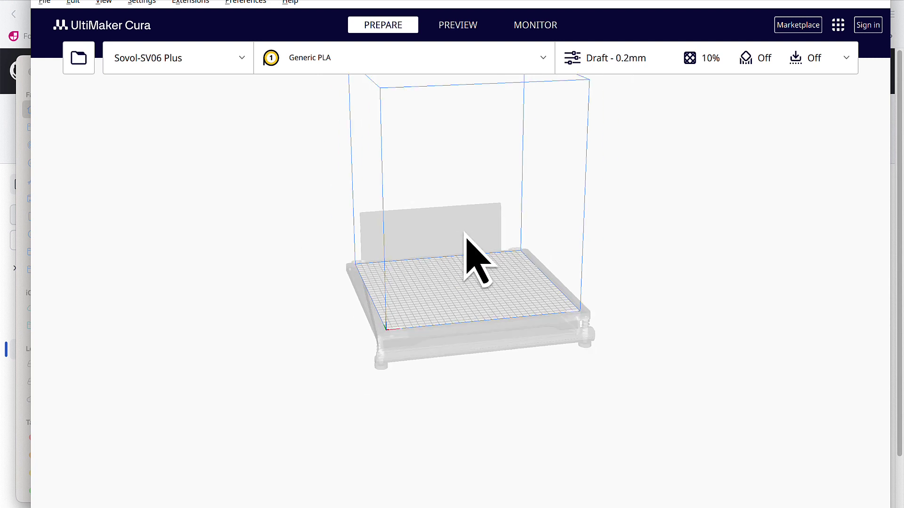